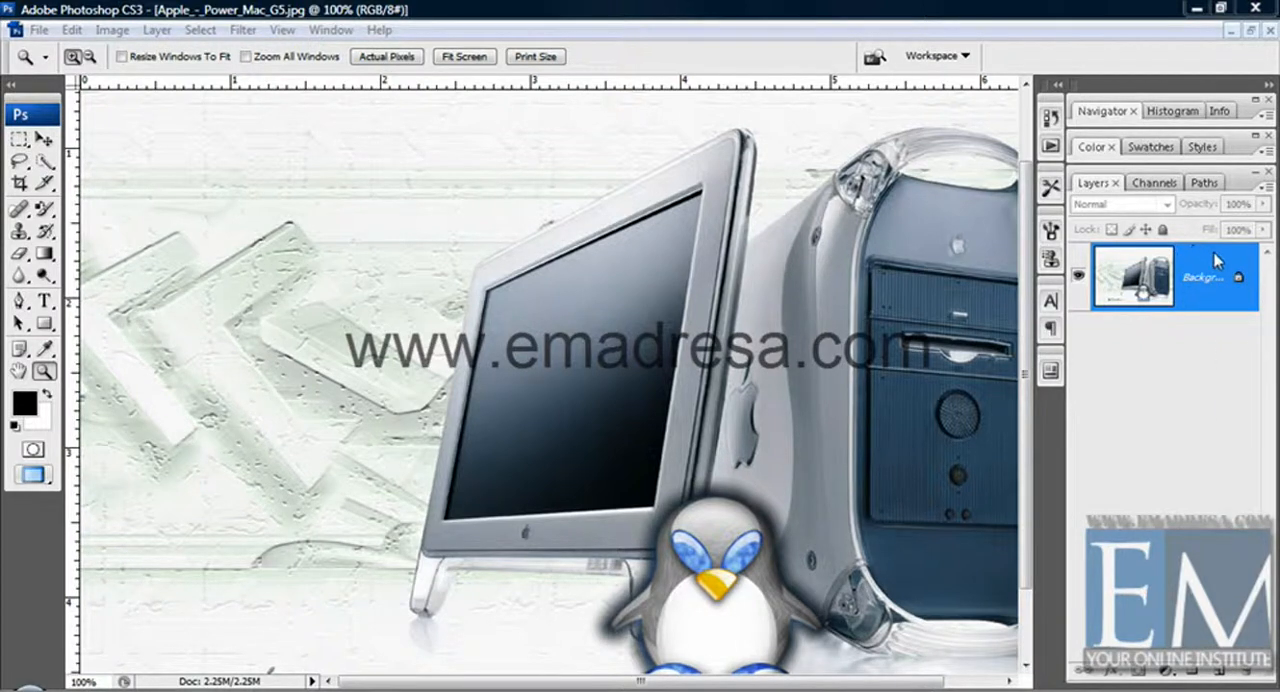
Convert the locked Background into an editable layer and erase an area of the embossed pattern beside the computer monitor.
{"action": "double_click", "coordinate": [1212, 260], "text": "alt"}
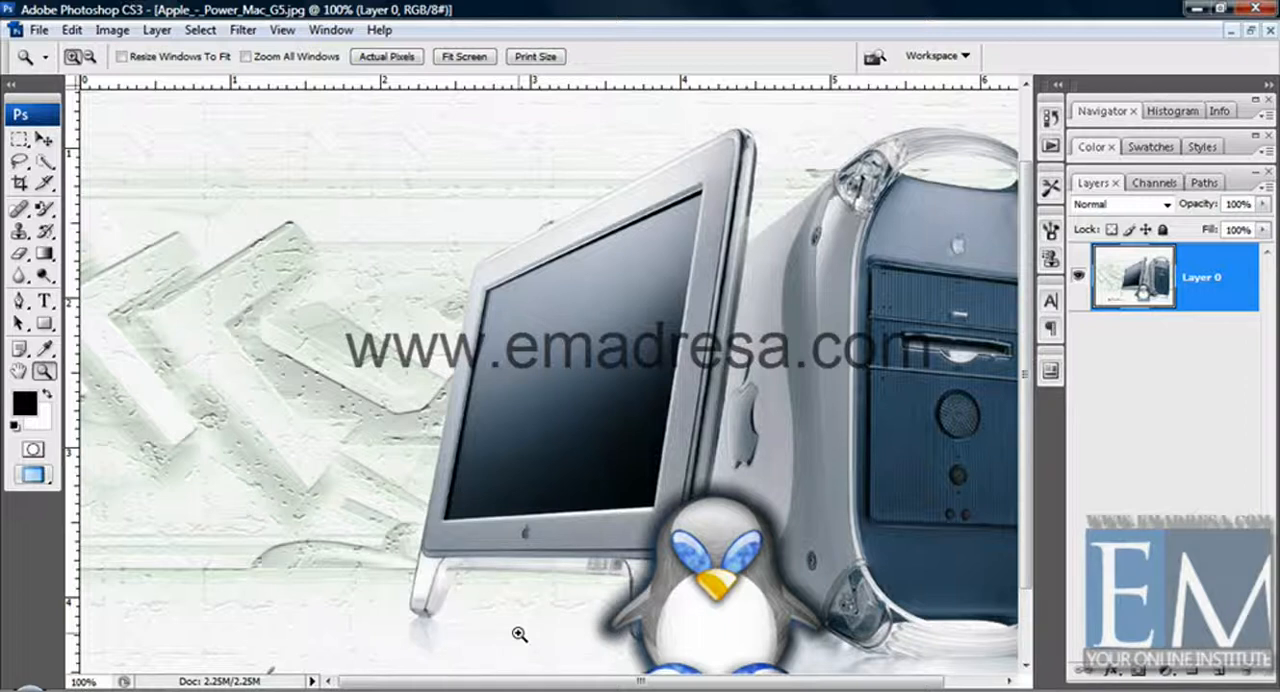
{"action": "left_click", "coordinate": [19, 253]}
{"action": "mouse_move", "coordinate": [238, 350]}
{"action": "left_mouse_down"}
{"action": "mouse_move", "coordinate": [118, 372]}
{"action": "mouse_move", "coordinate": [112, 330]}
{"action": "mouse_move", "coordinate": [100, 390]}
{"action": "mouse_move", "coordinate": [110, 420]}
{"action": "mouse_move", "coordinate": [145, 315]}
{"action": "mouse_move", "coordinate": [200, 345]}
{"action": "mouse_move", "coordinate": [206, 314]}
{"action": "mouse_move", "coordinate": [155, 361]}
{"action": "left_mouse_up"}
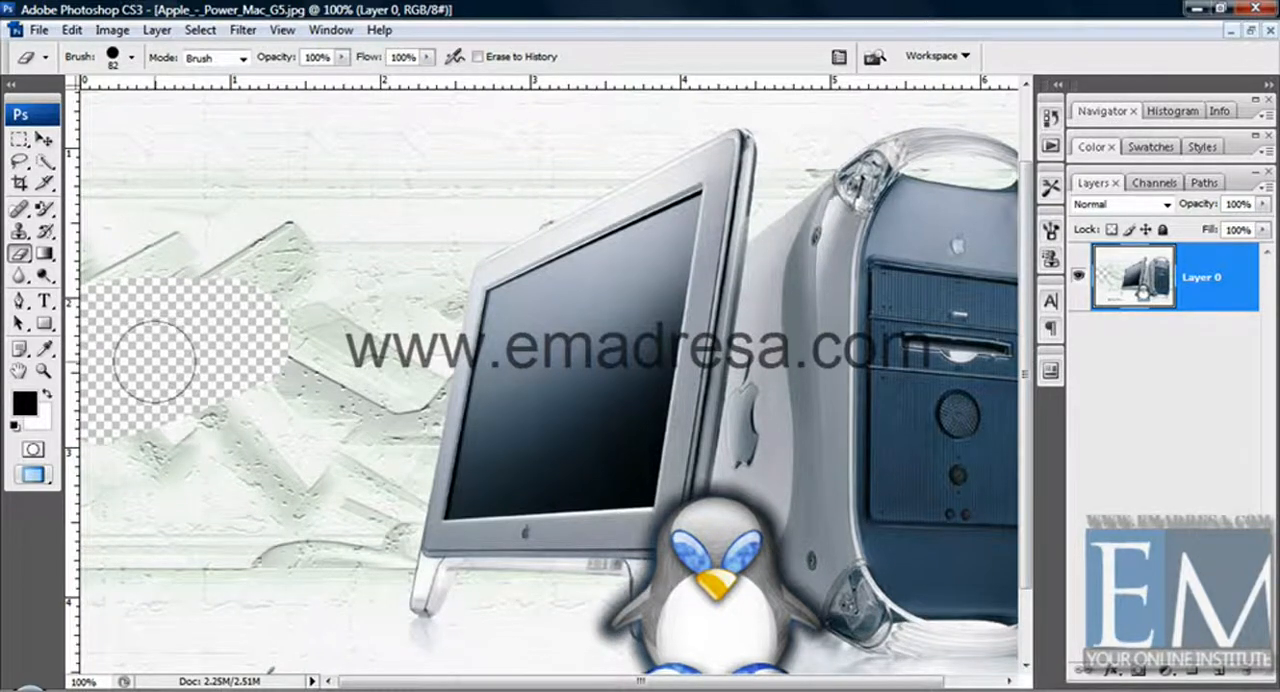
Paint the erased area beside the monitor back to its original content with the History Brush Tool.
{"action": "left_click", "coordinate": [45, 232]}
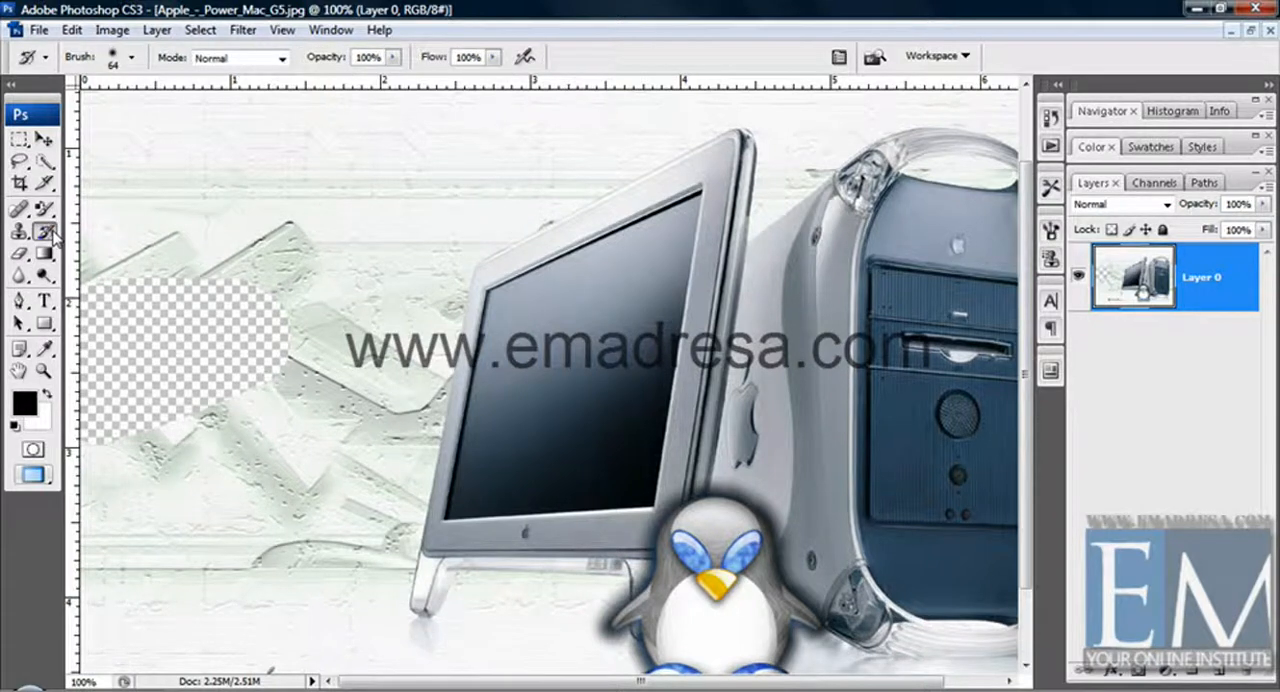
{"action": "left_click", "coordinate": [53, 236]}
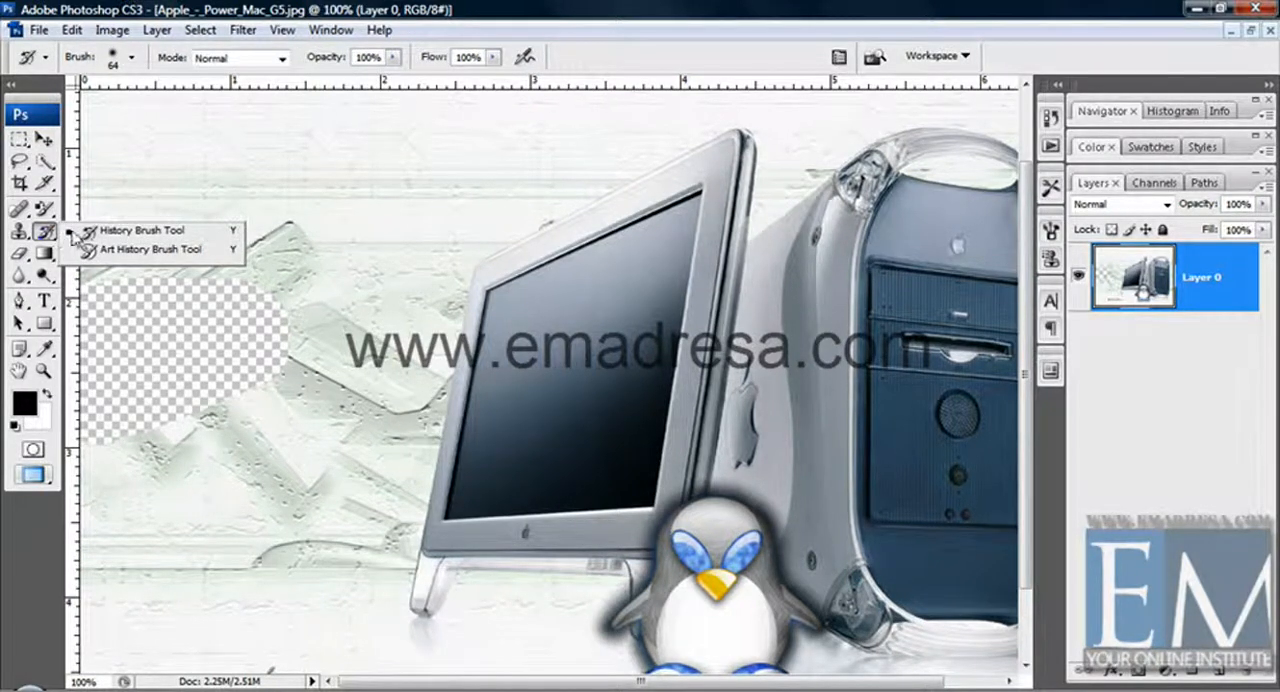
{"action": "left_click", "coordinate": [157, 236]}
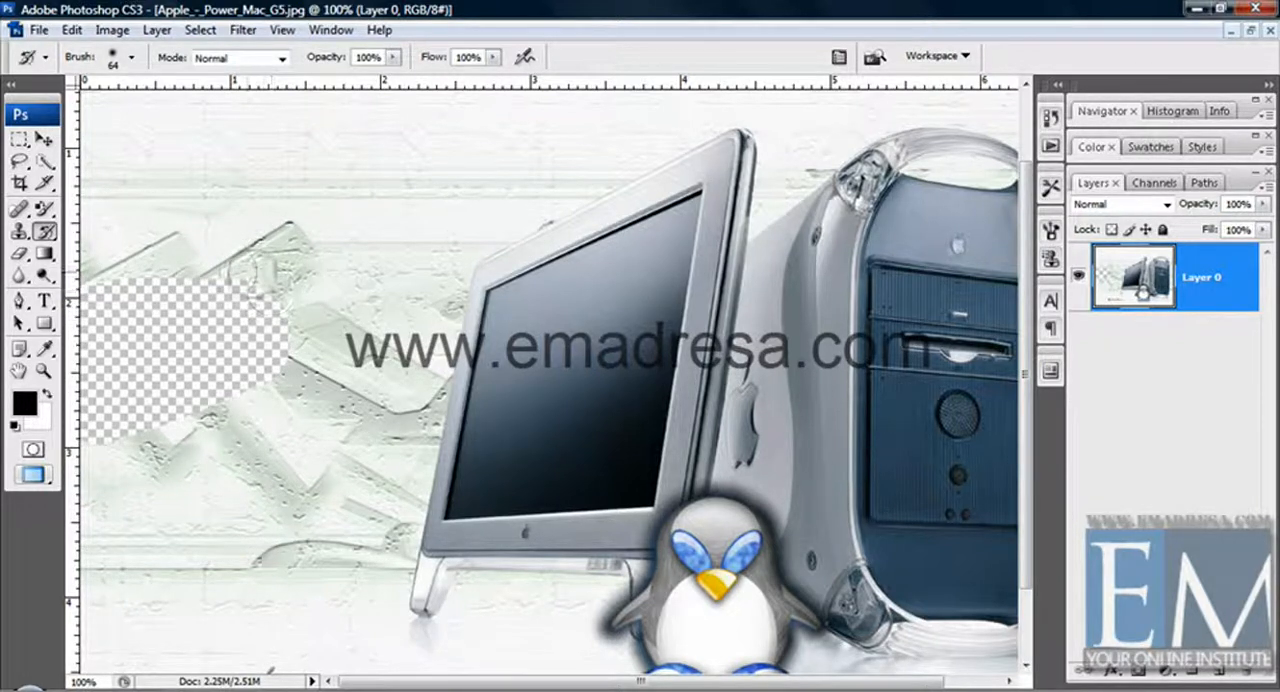
{"action": "mouse_move", "coordinate": [255, 280]}
{"action": "left_mouse_down"}
{"action": "mouse_move", "coordinate": [215, 282]}
{"action": "mouse_move", "coordinate": [220, 310]}
{"action": "mouse_move", "coordinate": [223, 257]}
{"action": "mouse_move", "coordinate": [265, 395]}
{"action": "mouse_move", "coordinate": [297, 292]}
{"action": "mouse_move", "coordinate": [275, 385]}
{"action": "mouse_move", "coordinate": [186, 288]}
{"action": "mouse_move", "coordinate": [178, 452]}
{"action": "mouse_move", "coordinate": [150, 300]}
{"action": "mouse_move", "coordinate": [134, 476]}
{"action": "mouse_move", "coordinate": [124, 255]}
{"action": "mouse_move", "coordinate": [108, 490]}
{"action": "mouse_move", "coordinate": [95, 260]}
{"action": "mouse_move", "coordinate": [97, 415]}
{"action": "left_mouse_up"}
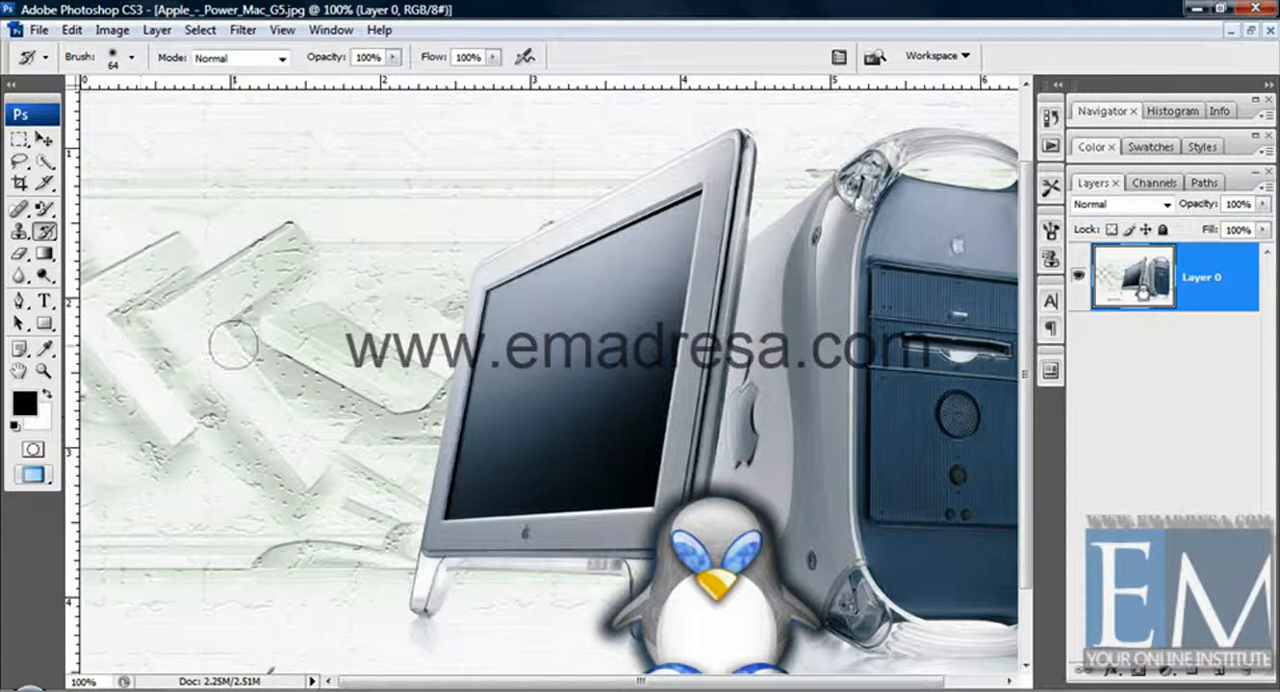
Erase a diagonal stroke across the monitor screen and restore it with the History Brush.
{"action": "left_click", "coordinate": [19, 253]}
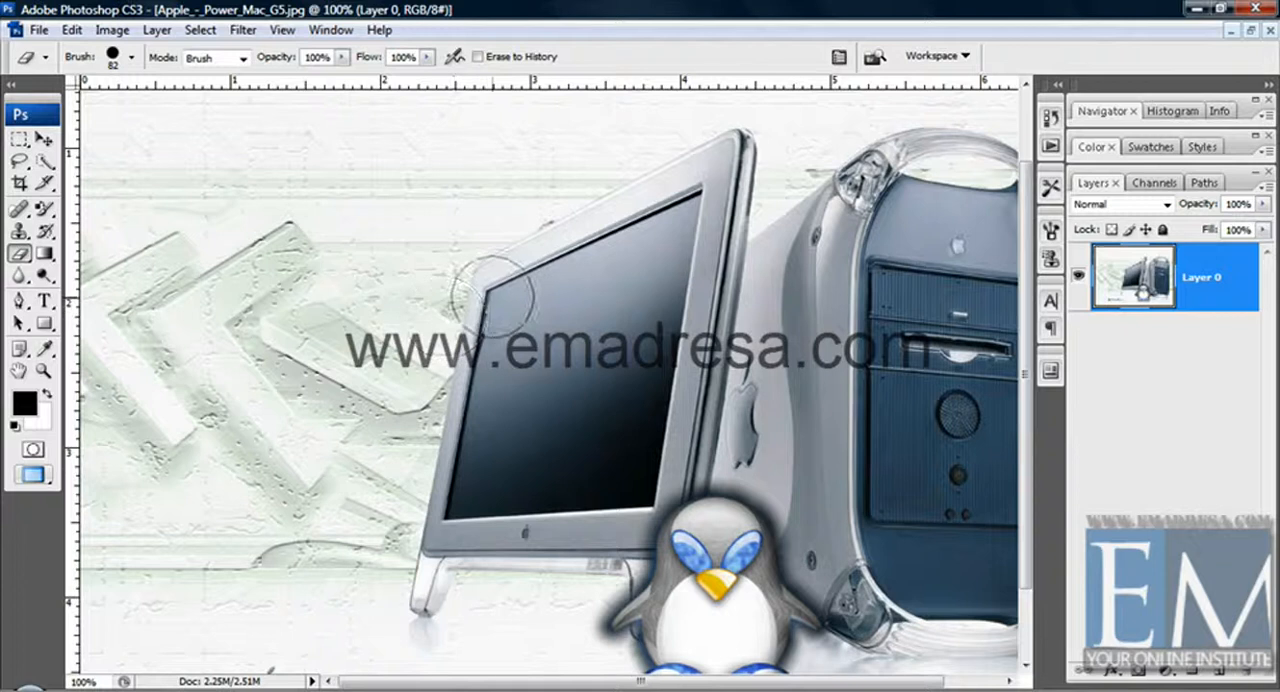
{"action": "left_click_drag", "start_coordinate": [492, 297], "coordinate": [550, 495]}
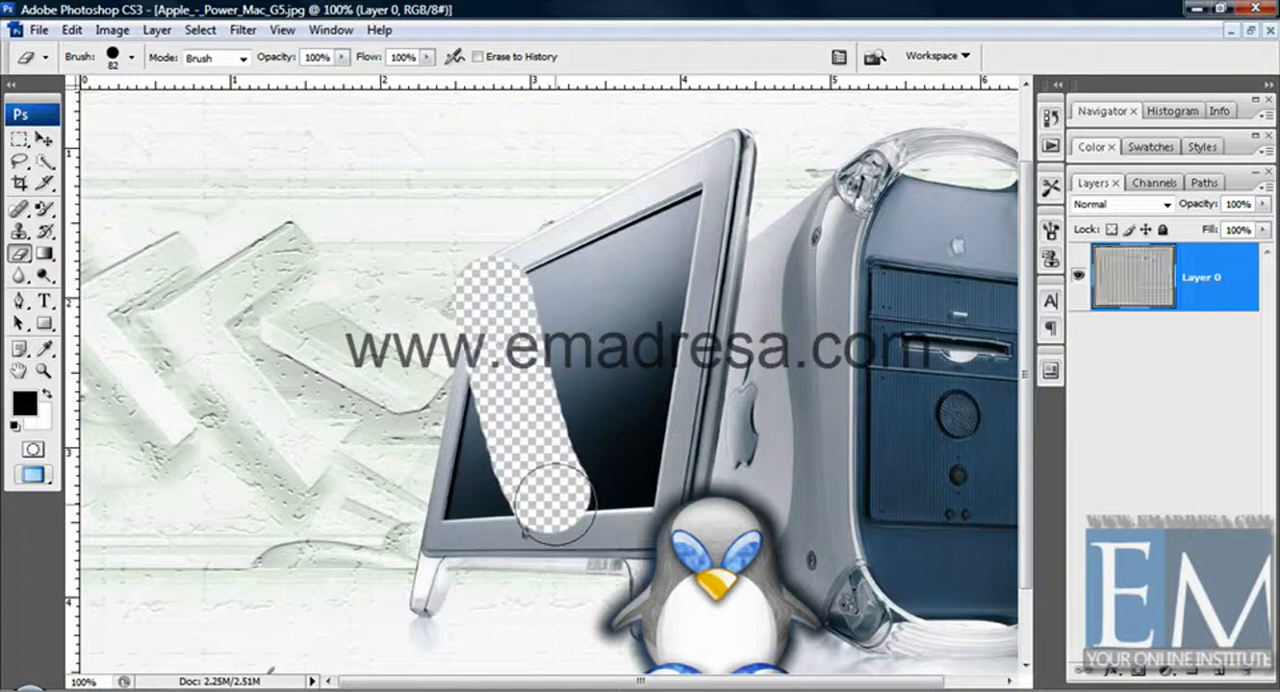
{"action": "left_click", "coordinate": [46, 232]}
{"action": "mouse_move", "coordinate": [478, 358]}
{"action": "left_mouse_down"}
{"action": "mouse_move", "coordinate": [537, 324]}
{"action": "mouse_move", "coordinate": [534, 345]}
{"action": "mouse_move", "coordinate": [500, 310]}
{"action": "mouse_move", "coordinate": [410, 305]}
{"action": "mouse_move", "coordinate": [531, 260]}
{"action": "mouse_move", "coordinate": [515, 400]}
{"action": "mouse_move", "coordinate": [470, 445]}
{"action": "mouse_move", "coordinate": [557, 420]}
{"action": "mouse_move", "coordinate": [514, 437]}
{"action": "mouse_move", "coordinate": [571, 471]}
{"action": "mouse_move", "coordinate": [543, 486]}
{"action": "mouse_move", "coordinate": [540, 546]}
{"action": "mouse_move", "coordinate": [540, 518]}
{"action": "left_mouse_up"}
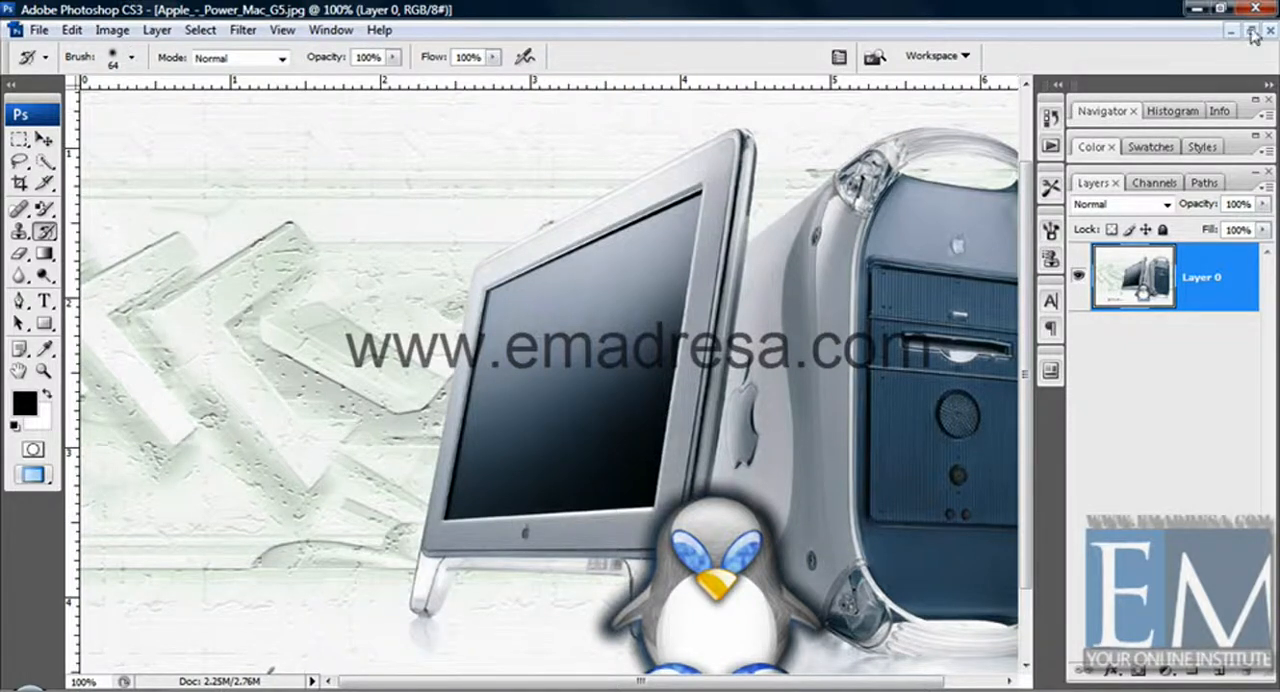
Float the computer image window and bring up the minimized Bodiam_Castle_And_Moat_East_Sussex_England.jpg document.
{"action": "left_click", "coordinate": [1250, 30]}
{"action": "double_click", "coordinate": [108, 679]}
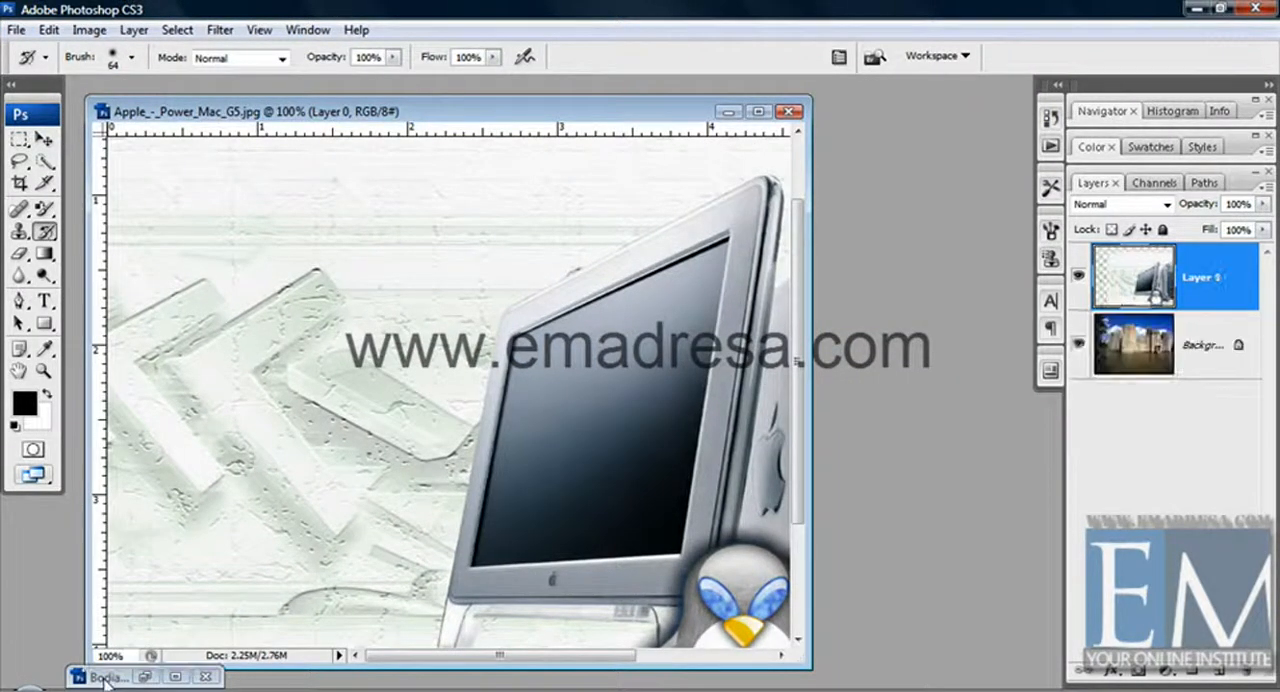
{"action": "left_click_drag", "start_coordinate": [436, 183], "coordinate": [436, 102]}
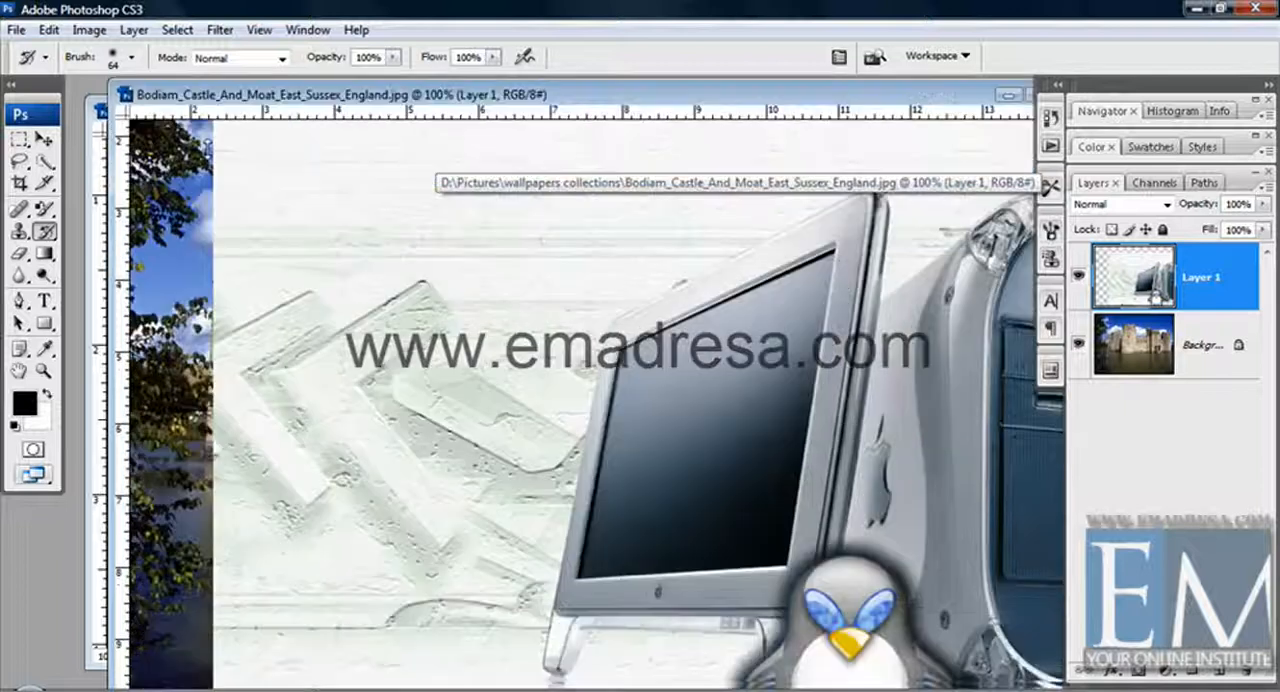
Move Layer 1 sideways to uncover the castle's nearest tower, and keep Layer 1 as the active layer.
{"action": "left_click", "coordinate": [42, 139]}
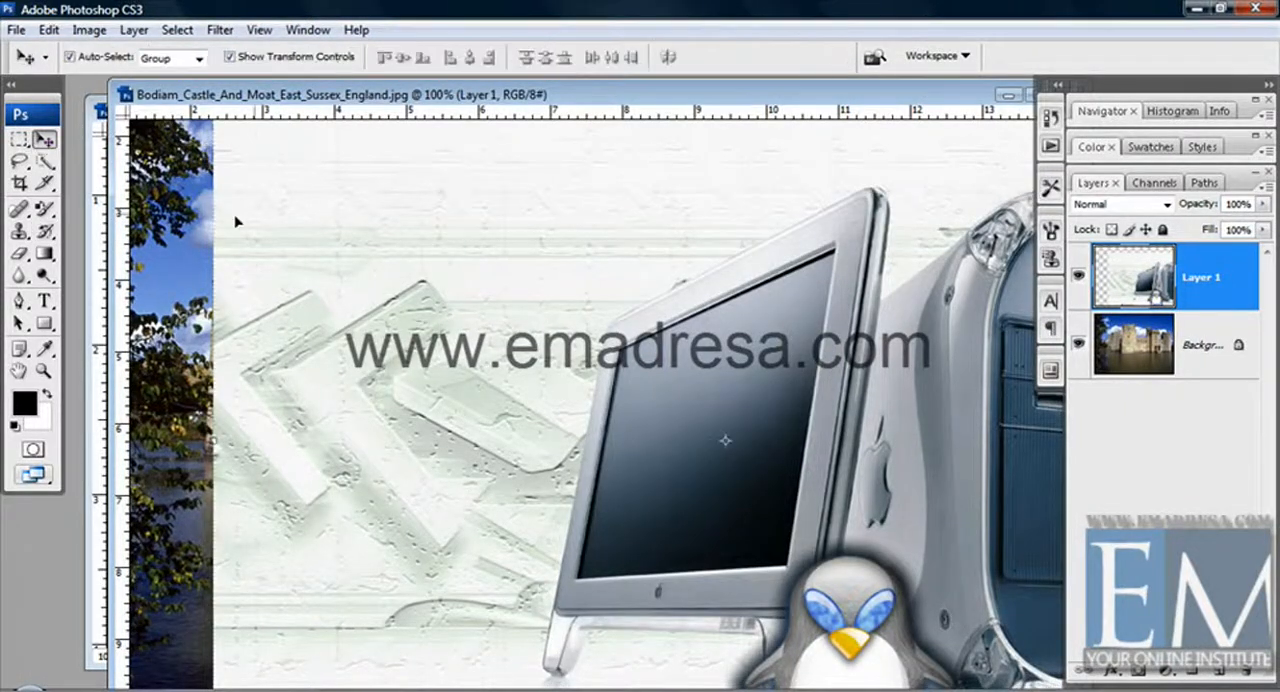
{"action": "left_click_drag", "start_coordinate": [237, 218], "coordinate": [370, 231]}
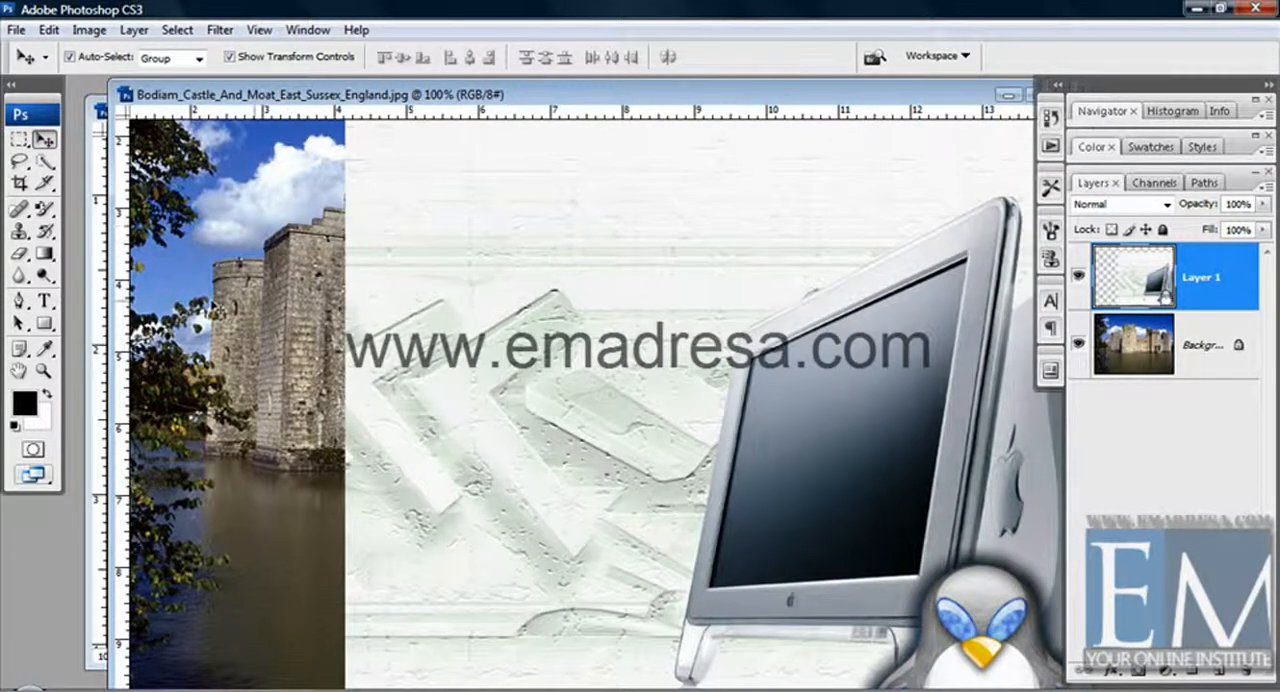
{"action": "left_click", "coordinate": [212, 307]}
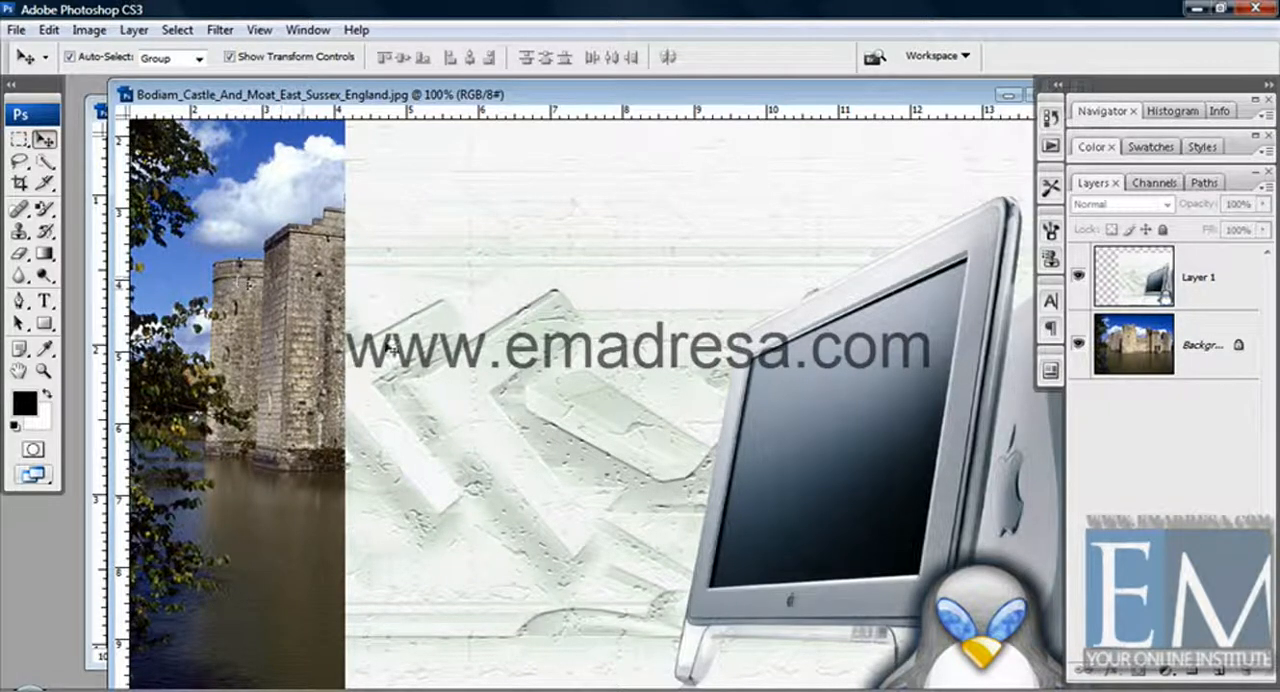
{"action": "left_click", "coordinate": [471, 356]}
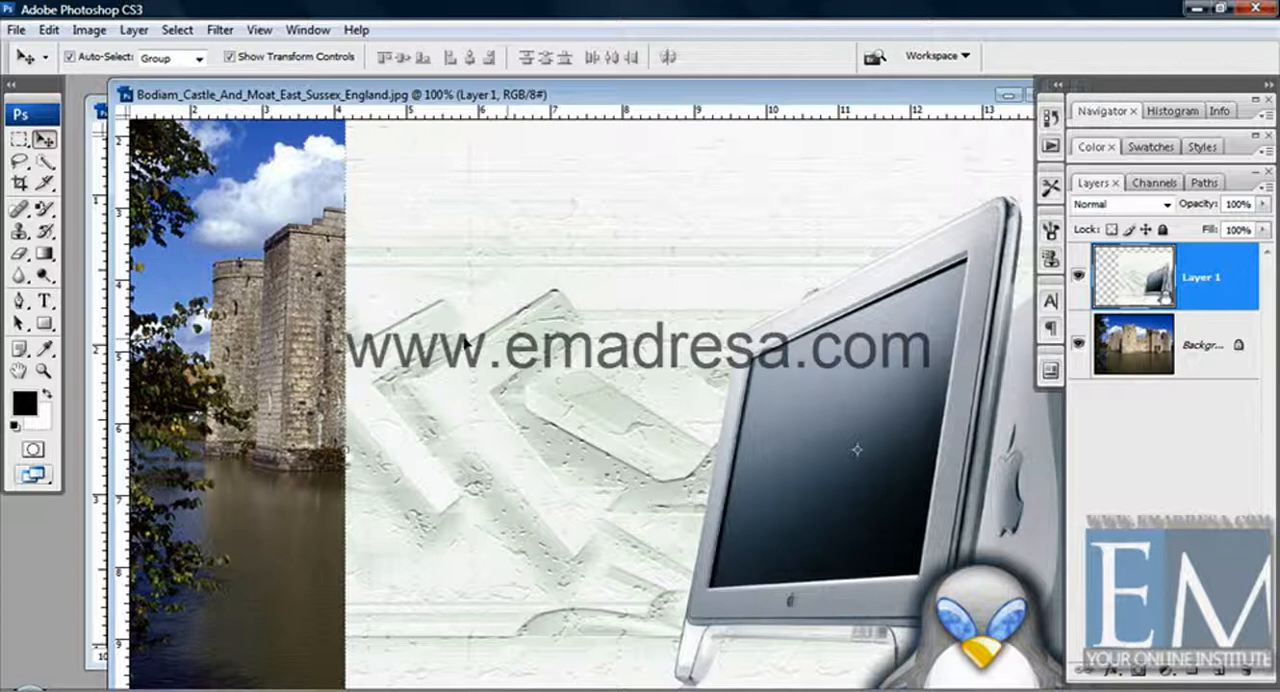
Paint with the History Brush along the edge of Layer 1 bordering the castle to bring back the castle wall and moat.
{"action": "left_click", "coordinate": [44, 231]}
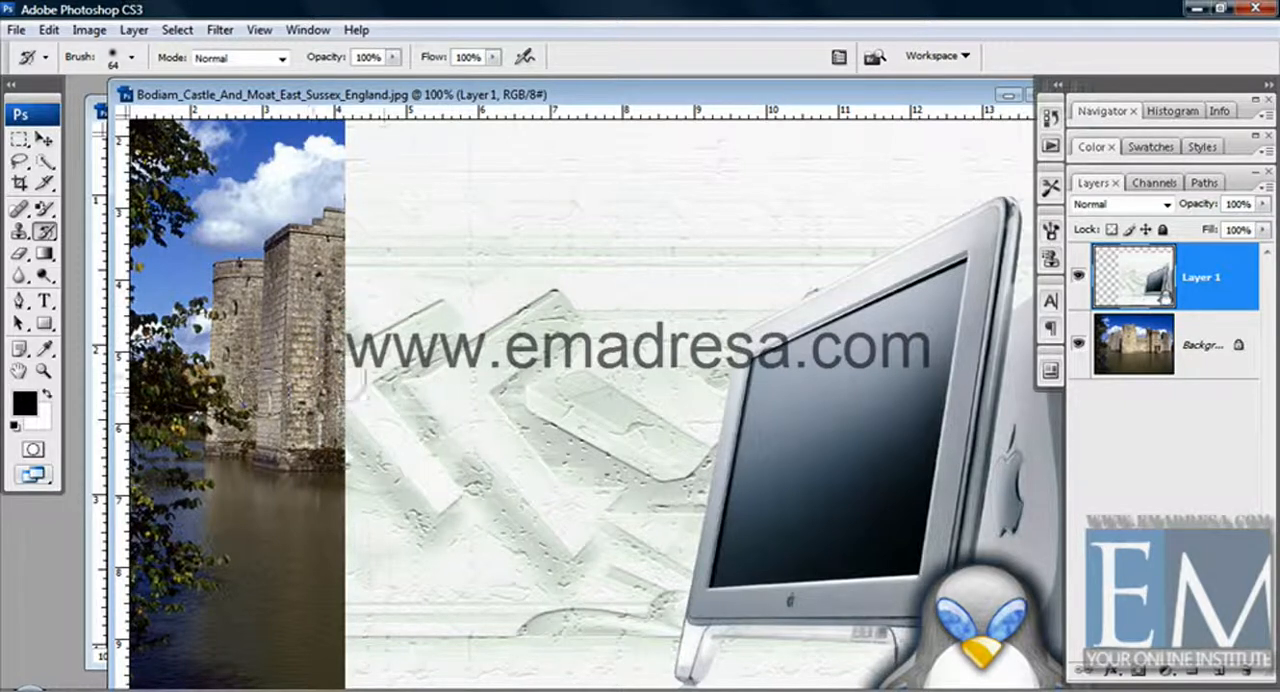
{"action": "mouse_move", "coordinate": [353, 325]}
{"action": "left_mouse_down"}
{"action": "mouse_move", "coordinate": [377, 454]}
{"action": "mouse_move", "coordinate": [337, 328]}
{"action": "left_mouse_up"}
{"action": "mouse_move", "coordinate": [360, 440]}
{"action": "left_mouse_down"}
{"action": "mouse_move", "coordinate": [370, 600]}
{"action": "mouse_move", "coordinate": [420, 620]}
{"action": "mouse_move", "coordinate": [430, 400]}
{"action": "mouse_move", "coordinate": [338, 275]}
{"action": "left_mouse_up"}
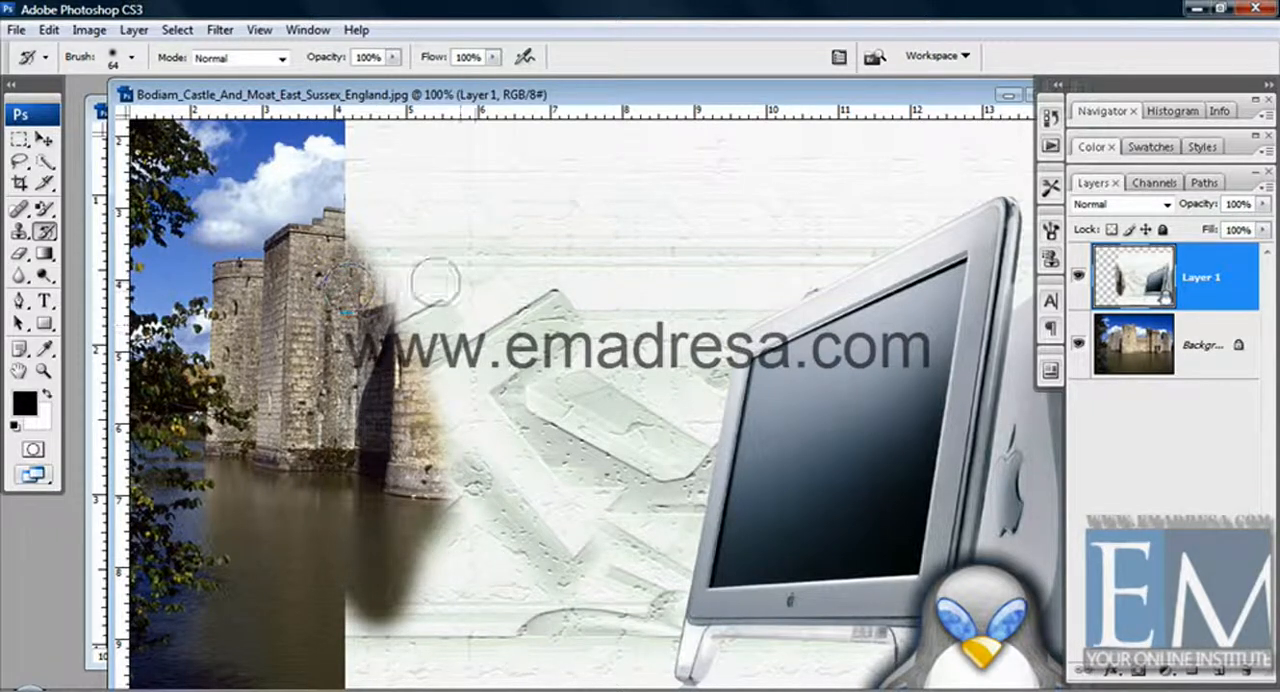
{"action": "mouse_move", "coordinate": [370, 377]}
{"action": "left_mouse_down"}
{"action": "mouse_move", "coordinate": [355, 195]}
{"action": "mouse_move", "coordinate": [410, 410]}
{"action": "mouse_move", "coordinate": [410, 300]}
{"action": "mouse_move", "coordinate": [470, 500]}
{"action": "mouse_move", "coordinate": [380, 610]}
{"action": "left_mouse_up"}
In Apple_-_Power_Mac_G5.jpg, erase part of the embossed pattern, restore it with the History Brush, and return to the castle document.
{"action": "left_click", "coordinate": [89, 110]}
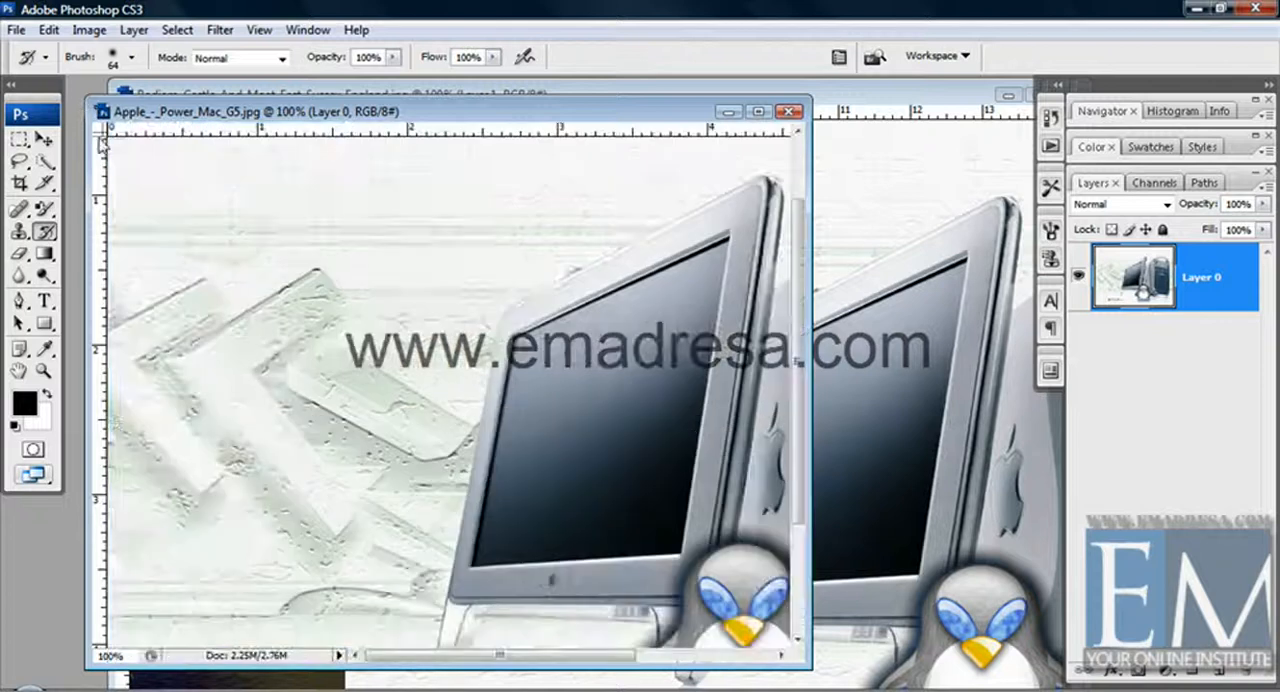
{"action": "left_click", "coordinate": [19, 254]}
{"action": "mouse_move", "coordinate": [189, 272]}
{"action": "left_mouse_down"}
{"action": "mouse_move", "coordinate": [249, 412]}
{"action": "mouse_move", "coordinate": [196, 320]}
{"action": "mouse_move", "coordinate": [290, 290]}
{"action": "mouse_move", "coordinate": [285, 433]}
{"action": "mouse_move", "coordinate": [246, 240]}
{"action": "mouse_move", "coordinate": [267, 365]}
{"action": "mouse_move", "coordinate": [260, 426]}
{"action": "mouse_move", "coordinate": [215, 446]}
{"action": "mouse_move", "coordinate": [312, 396]}
{"action": "mouse_move", "coordinate": [241, 423]}
{"action": "mouse_move", "coordinate": [296, 358]}
{"action": "mouse_move", "coordinate": [195, 358]}
{"action": "mouse_move", "coordinate": [262, 296]}
{"action": "mouse_move", "coordinate": [200, 298]}
{"action": "mouse_move", "coordinate": [180, 260]}
{"action": "mouse_move", "coordinate": [230, 268]}
{"action": "left_mouse_up"}
{"action": "left_click", "coordinate": [44, 231]}
{"action": "left_click", "coordinate": [828, 97]}
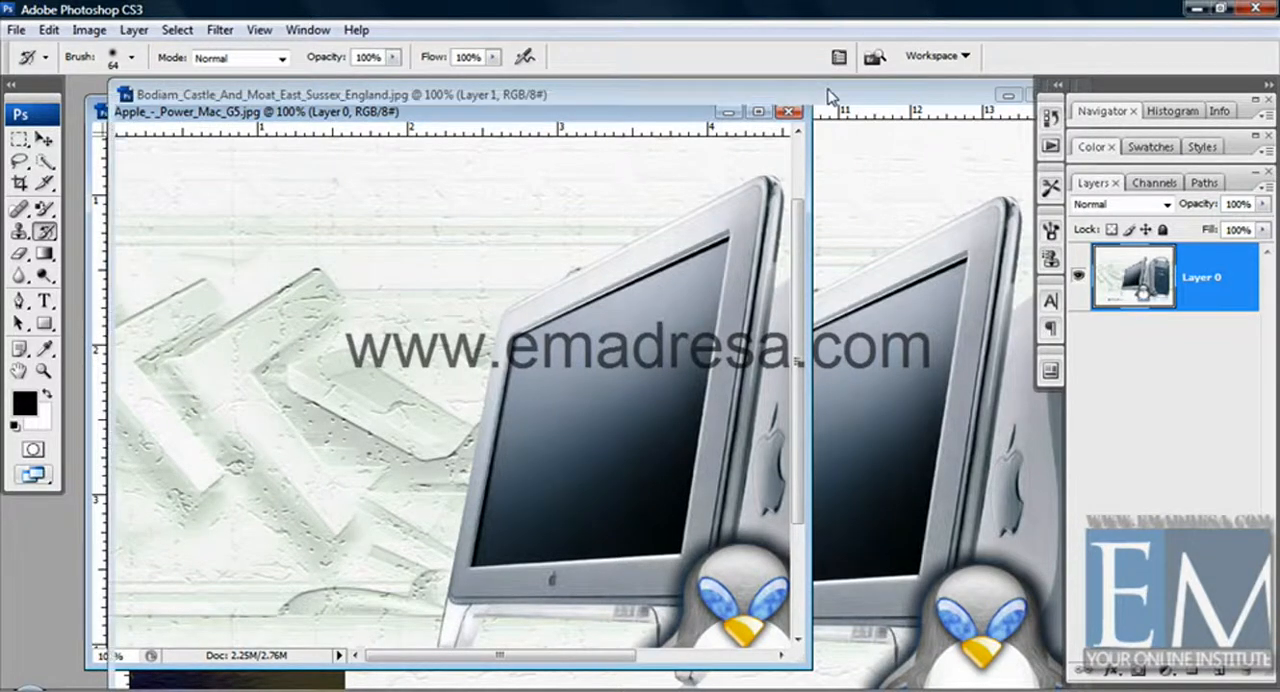
Erase a round spot on the castle tower in the Background layer and restore it with the History Brush.
{"action": "left_click", "coordinate": [19, 253]}
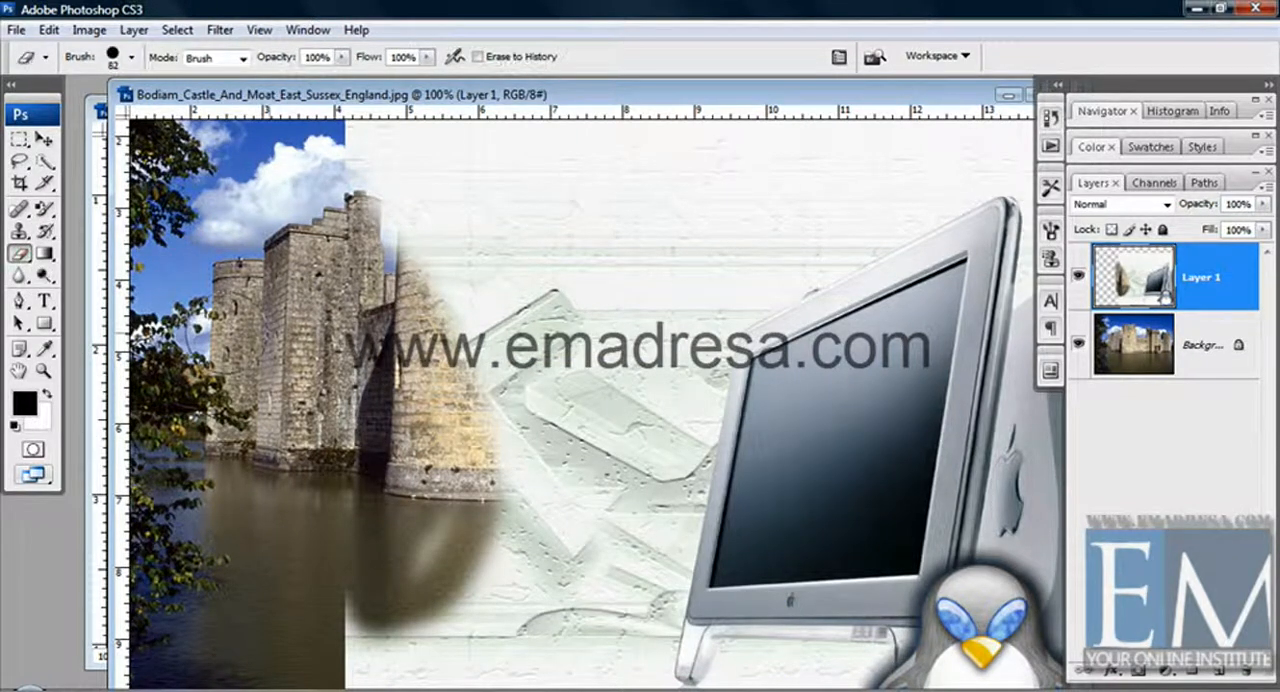
{"action": "left_click", "coordinate": [1208, 337]}
{"action": "left_click", "coordinate": [253, 319]}
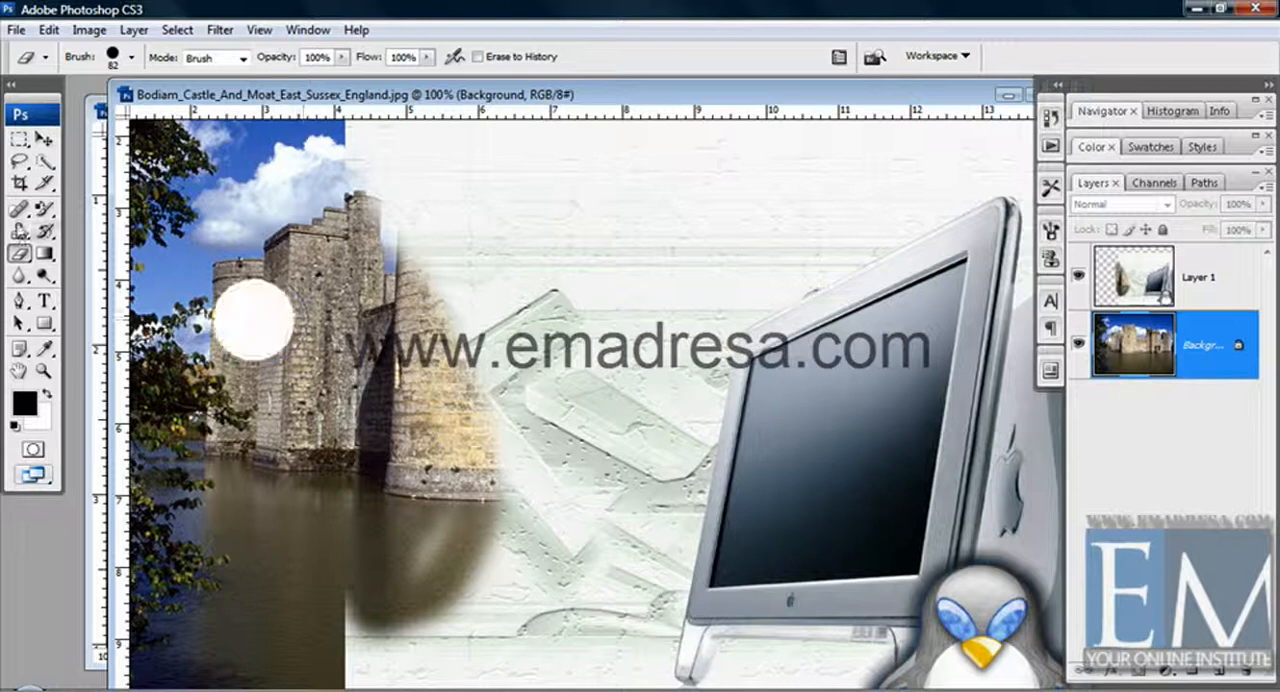
{"action": "left_click", "coordinate": [45, 231]}
{"action": "mouse_move", "coordinate": [235, 330]}
{"action": "left_mouse_down"}
{"action": "mouse_move", "coordinate": [224, 342]}
{"action": "mouse_move", "coordinate": [285, 330]}
{"action": "mouse_move", "coordinate": [265, 305]}
{"action": "mouse_move", "coordinate": [215, 318]}
{"action": "mouse_move", "coordinate": [218, 332]}
{"action": "left_mouse_up"}
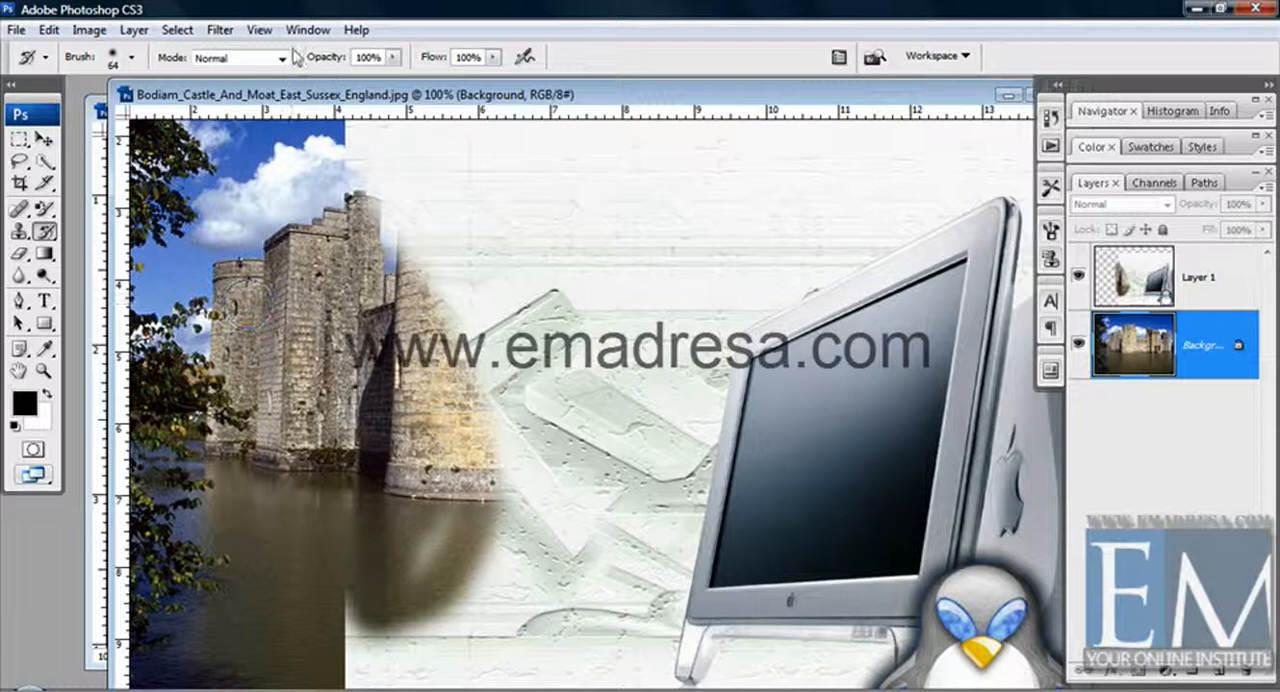
{"action": "left_click", "coordinate": [220, 30]}
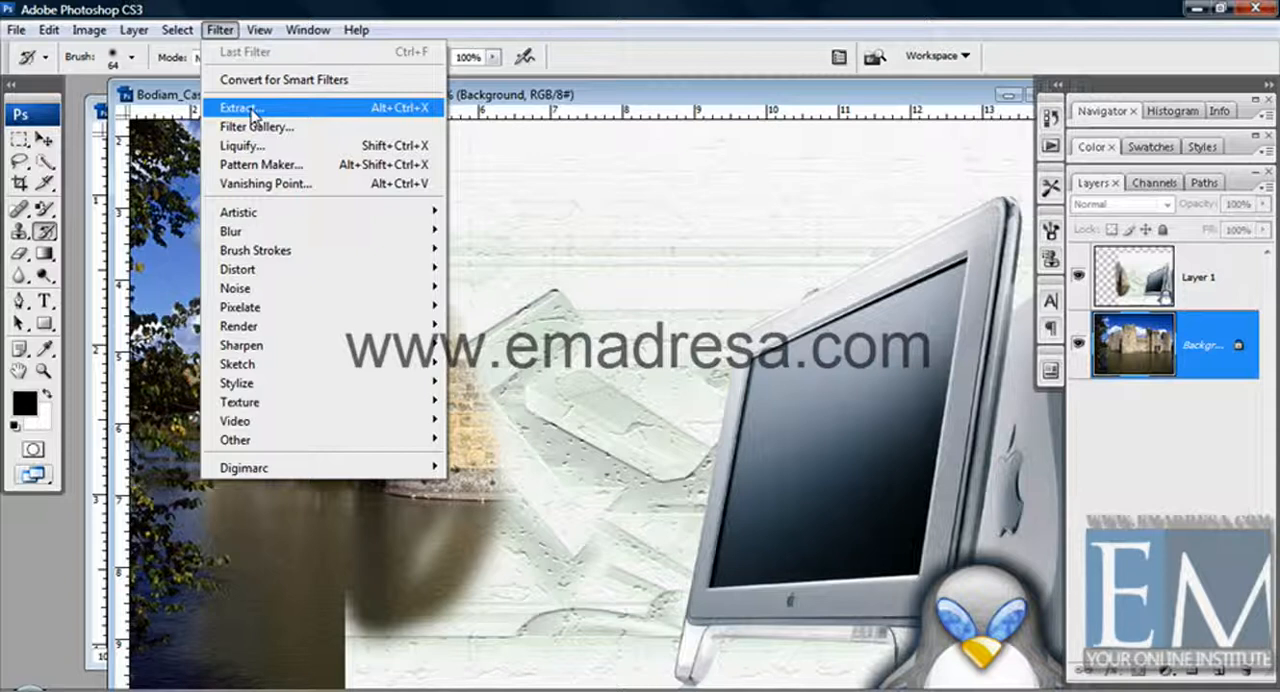
{"action": "left_click", "coordinate": [538, 84]}
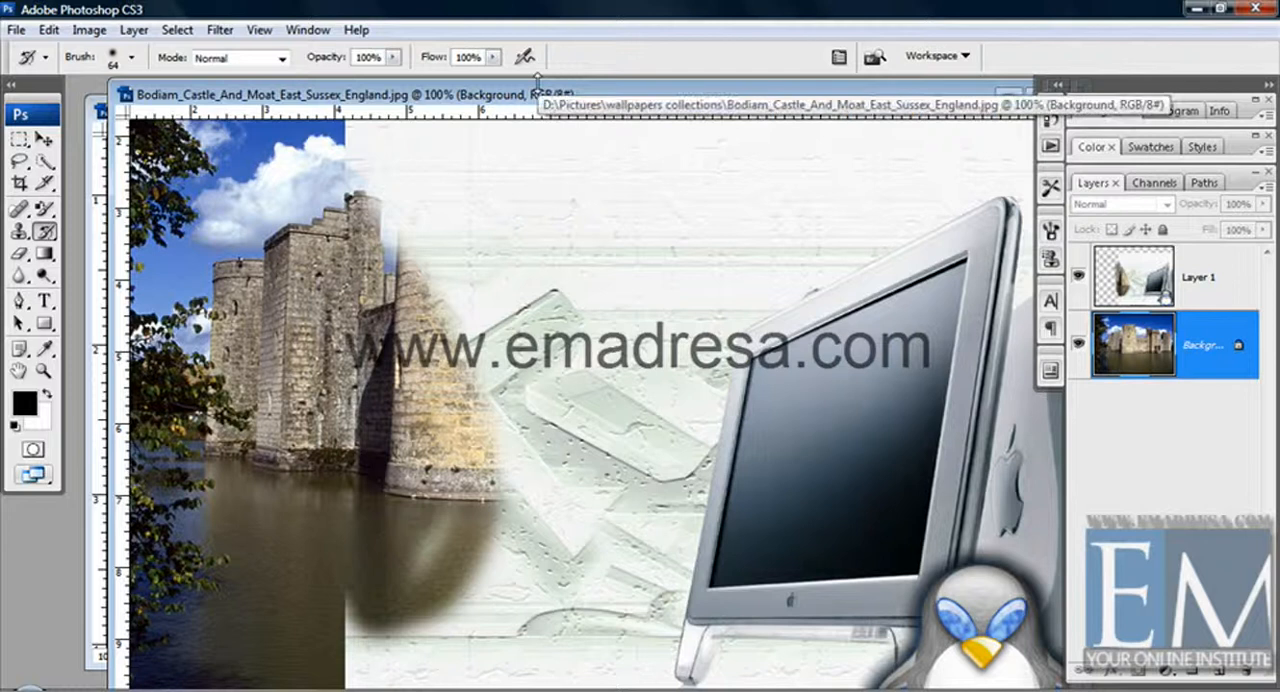
Paint over the trees, tower and water on the Background layer using the Art History Brush at size 80.
{"action": "left_click", "coordinate": [47, 234]}
{"action": "left_click", "coordinate": [122, 253]}
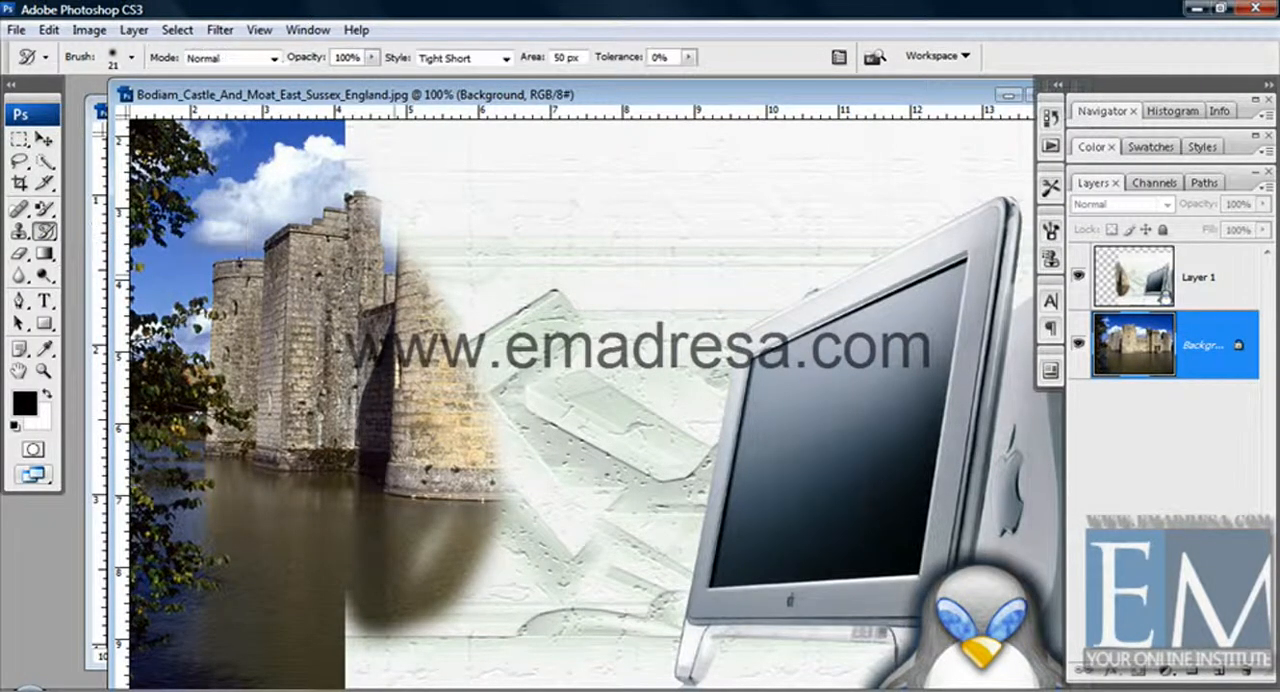
{"action": "right_click", "coordinate": [394, 305]}
{"action": "left_click_drag", "start_coordinate": [472, 345], "coordinate": [493, 346]}
{"action": "left_click", "coordinate": [441, 278]}
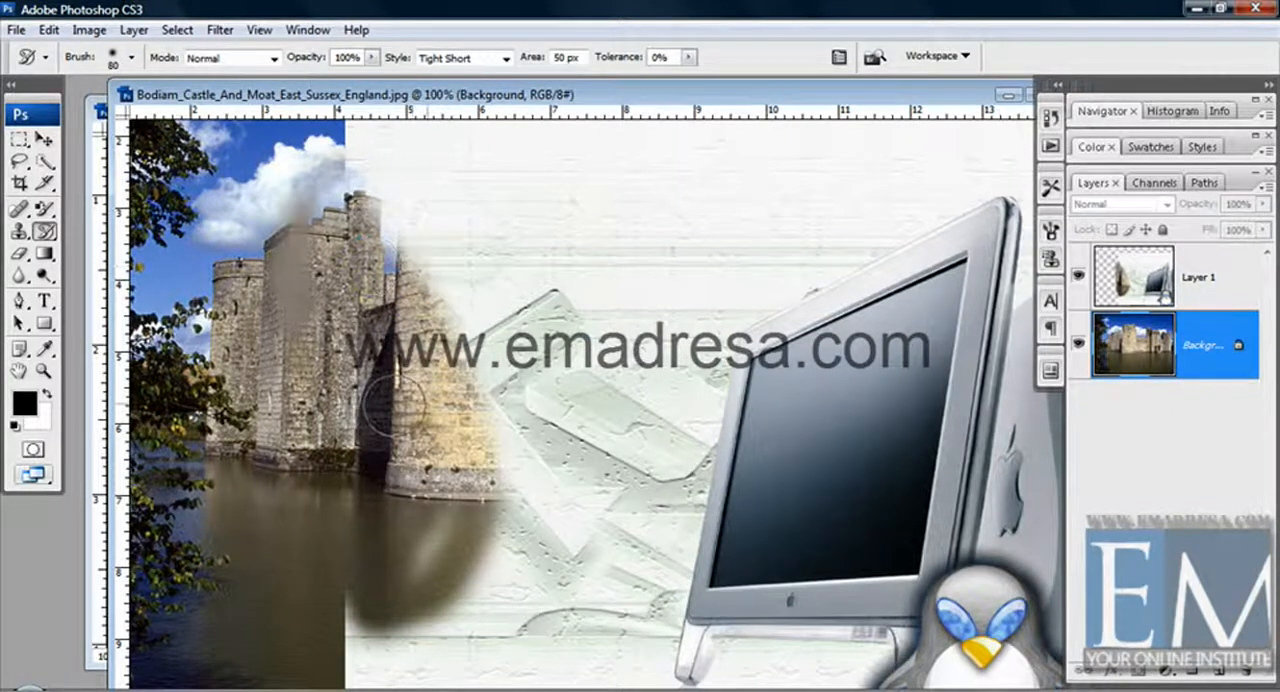
{"action": "mouse_move", "coordinate": [290, 428]}
{"action": "left_mouse_down"}
{"action": "mouse_move", "coordinate": [277, 531]}
{"action": "mouse_move", "coordinate": [200, 520]}
{"action": "mouse_move", "coordinate": [198, 343]}
{"action": "mouse_move", "coordinate": [166, 177]}
{"action": "mouse_move", "coordinate": [287, 144]}
{"action": "mouse_move", "coordinate": [250, 440]}
{"action": "mouse_move", "coordinate": [270, 470]}
{"action": "left_mouse_up"}
{"action": "mouse_move", "coordinate": [319, 624]}
{"action": "left_mouse_down"}
{"action": "mouse_move", "coordinate": [157, 658]}
{"action": "mouse_move", "coordinate": [133, 641]}
{"action": "mouse_move", "coordinate": [165, 545]}
{"action": "mouse_move", "coordinate": [200, 610]}
{"action": "left_mouse_up"}
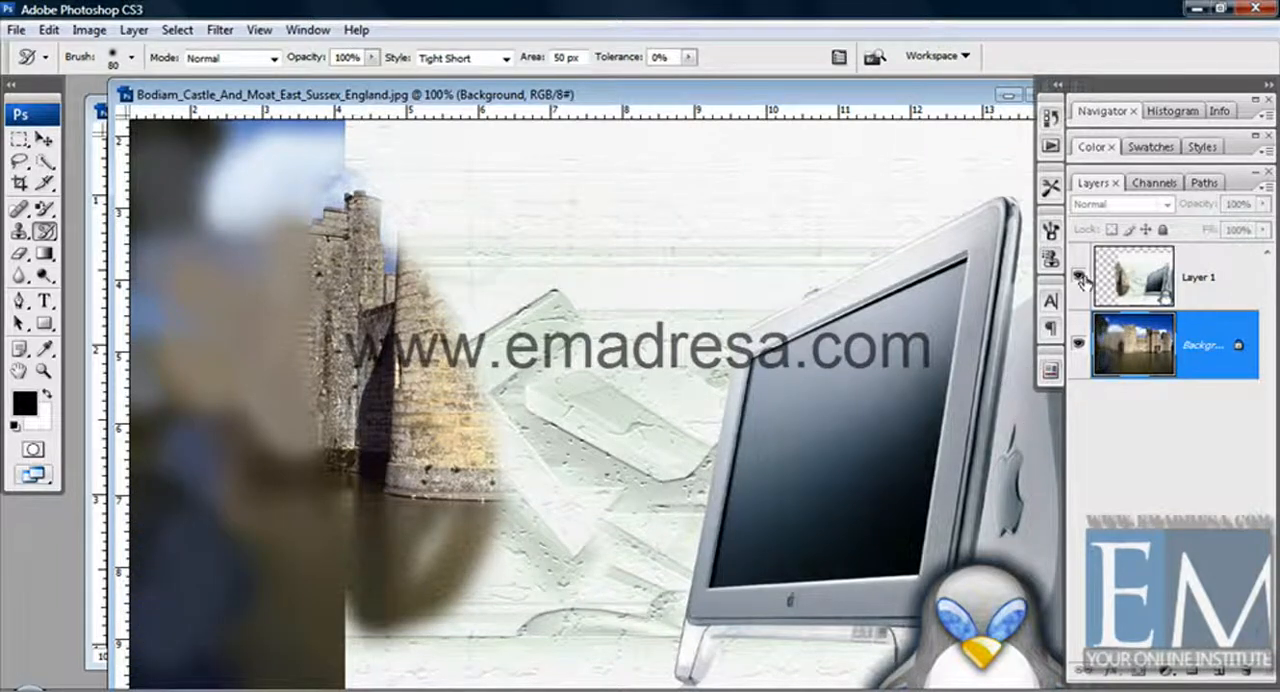
Hide Layer 1 and continue Art History Brush strokes over the lower castle wall and across the moat.
{"action": "left_click", "coordinate": [1079, 277]}
{"action": "left_click_drag", "start_coordinate": [551, 458], "coordinate": [423, 661]}
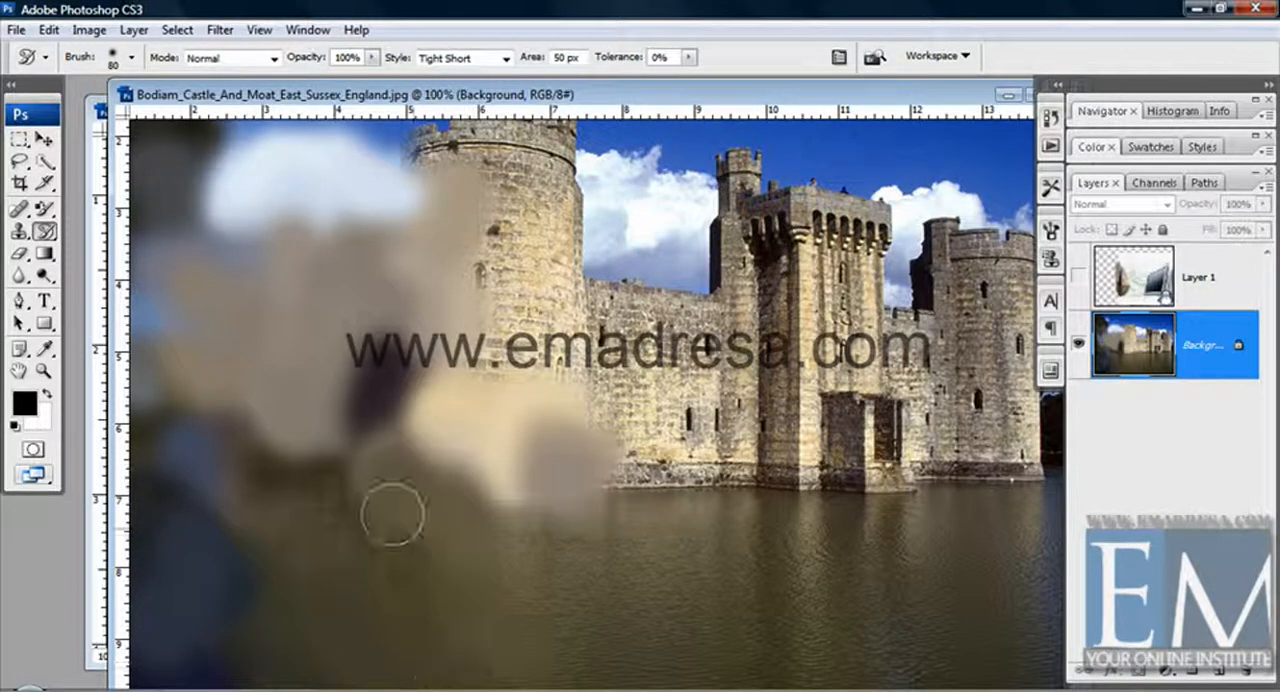
{"action": "mouse_move", "coordinate": [392, 514]}
{"action": "left_mouse_down"}
{"action": "mouse_move", "coordinate": [514, 560]}
{"action": "mouse_move", "coordinate": [590, 520]}
{"action": "mouse_move", "coordinate": [669, 543]}
{"action": "mouse_move", "coordinate": [776, 514]}
{"action": "mouse_move", "coordinate": [806, 580]}
{"action": "mouse_move", "coordinate": [704, 657]}
{"action": "left_mouse_up"}
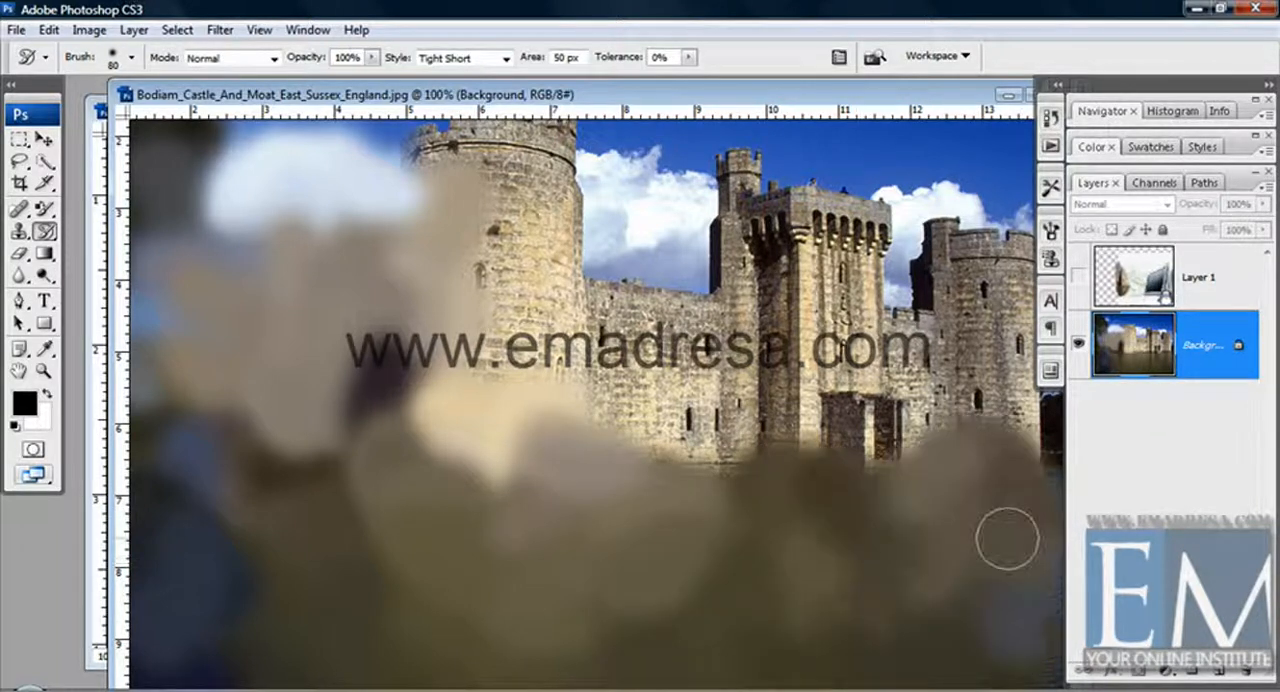